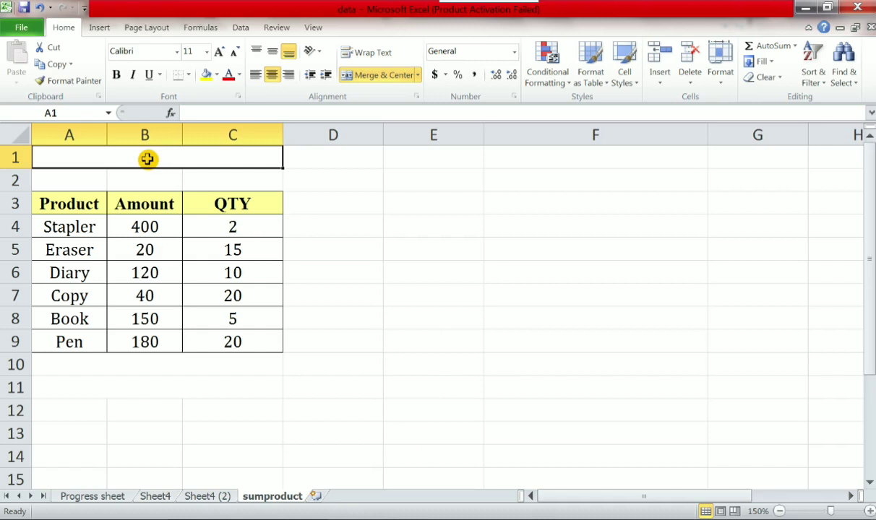
- Enter the title "How to Use Sumproduct" in the merged cell A1 above the product table
text(H)
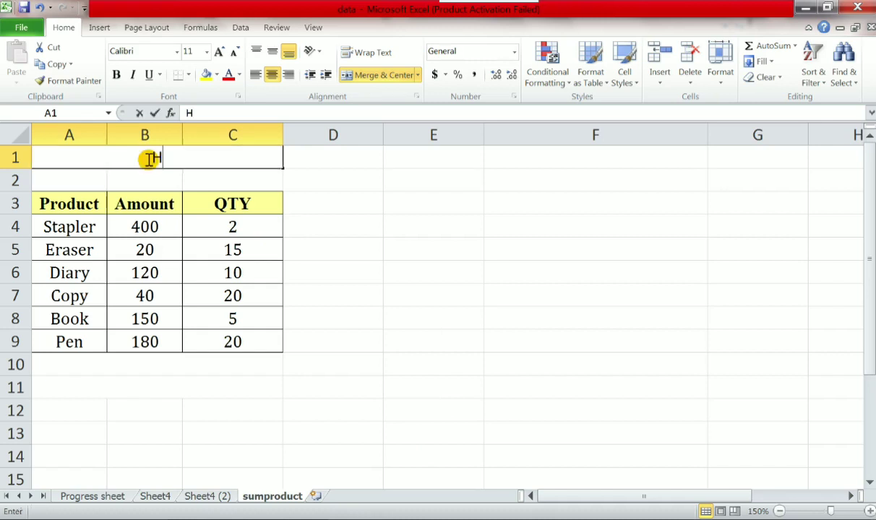
text(ow to Use)
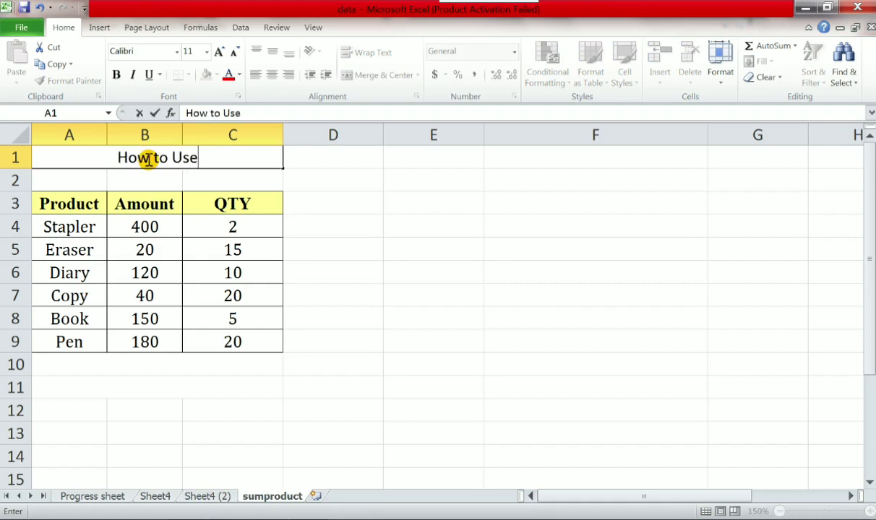
text( Sum)
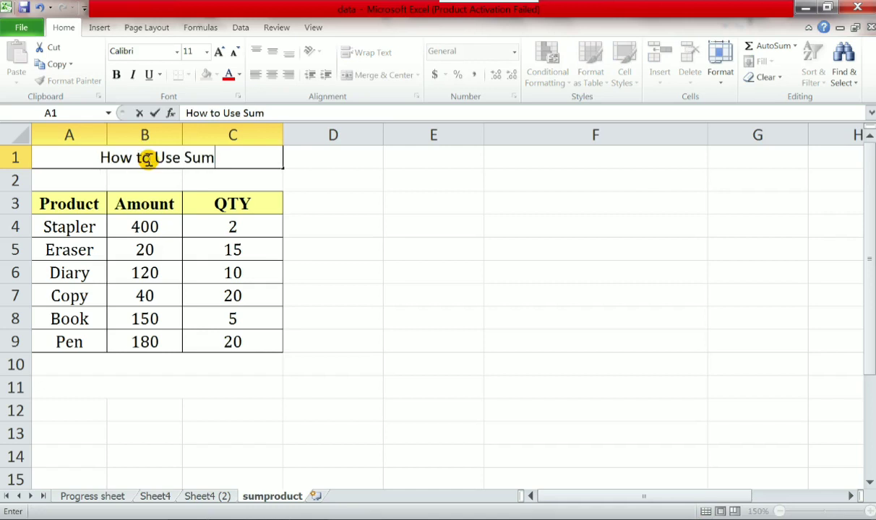
text(prod)
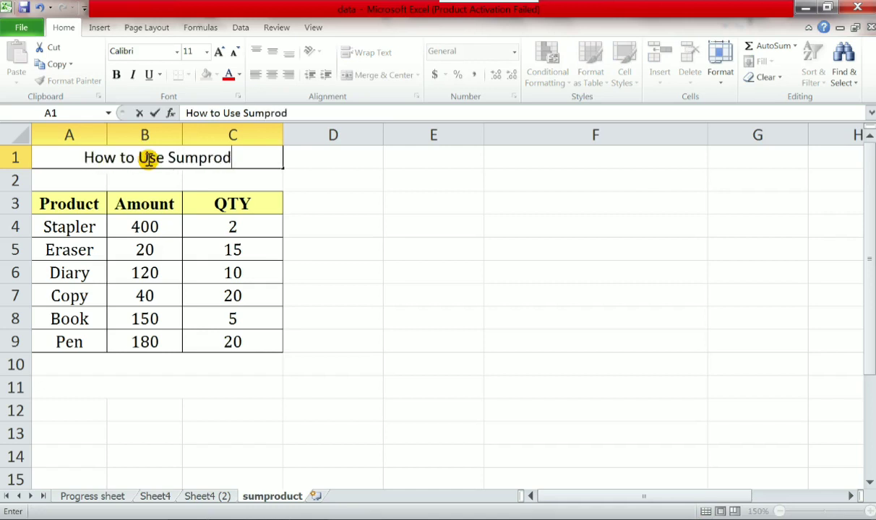
text(uct)
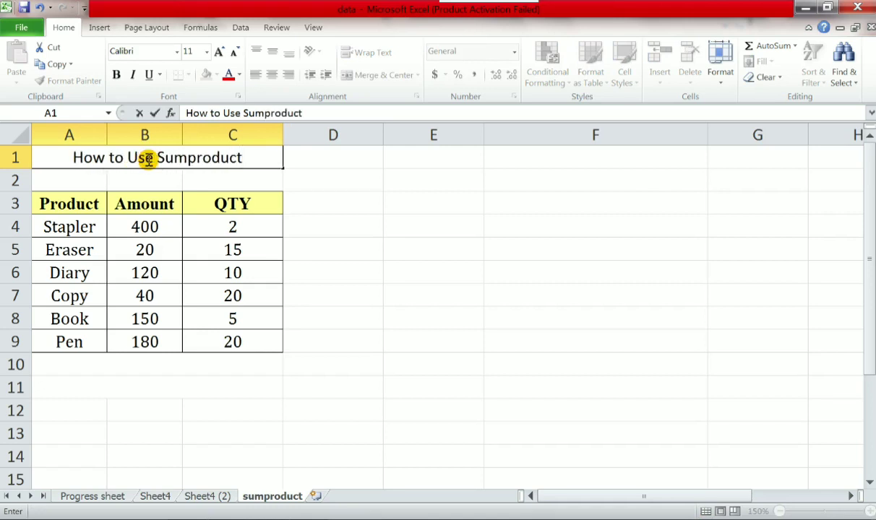
key(Return)
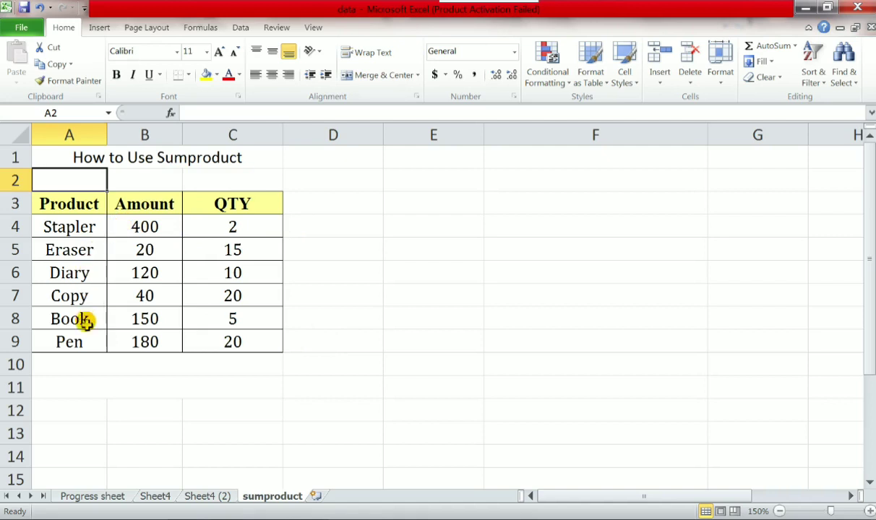
- Enter the formula =B4*C4 in D4 to multiply the Stapler's amount by its quantity
click(96, 366)
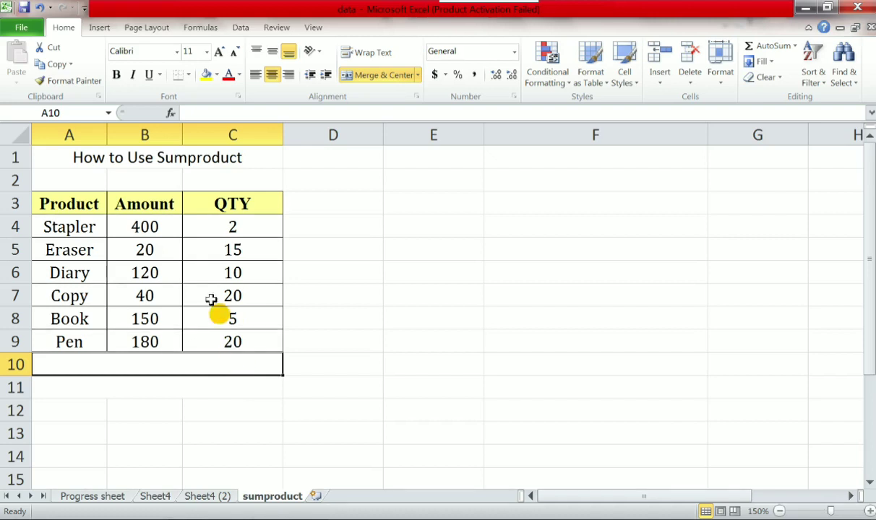
click(296, 230)
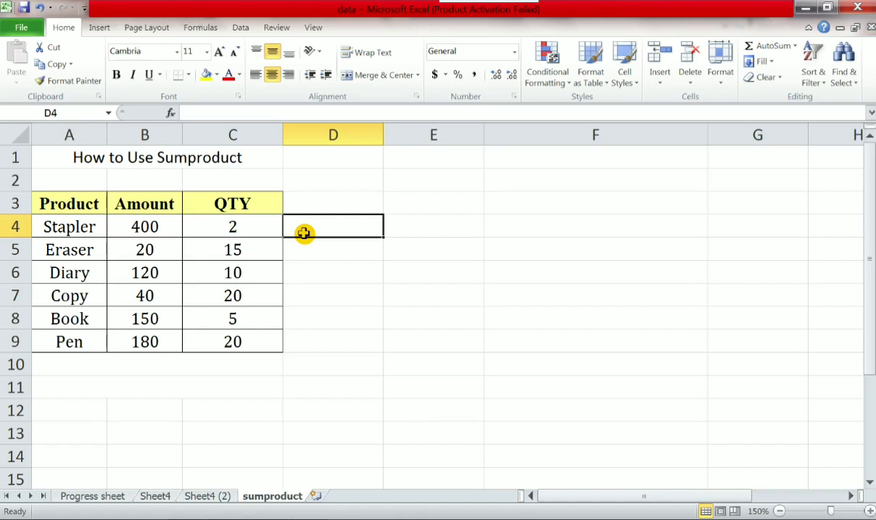
text(=)
key(Left)
key(Left)
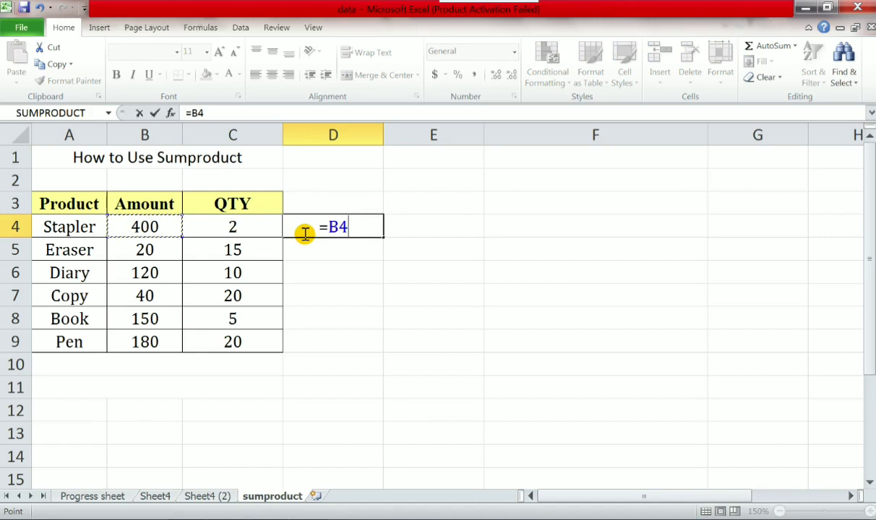
text(*)
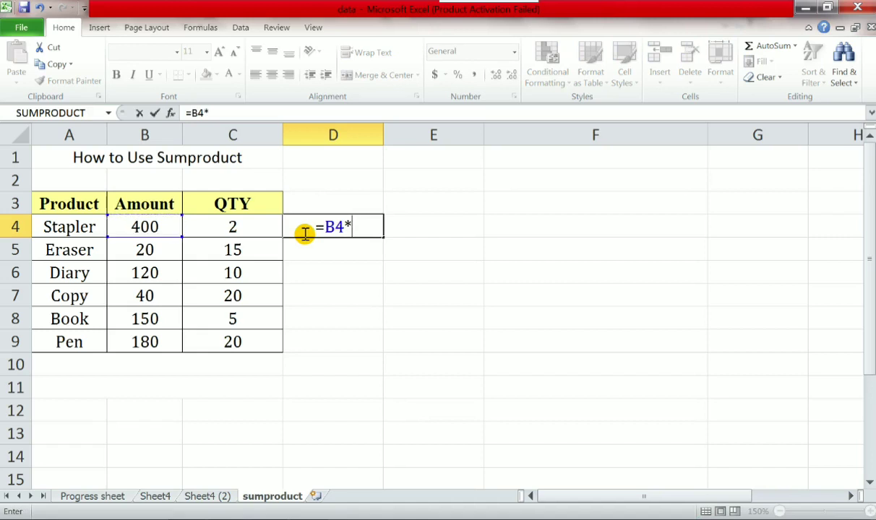
key(Left)
key(Return)
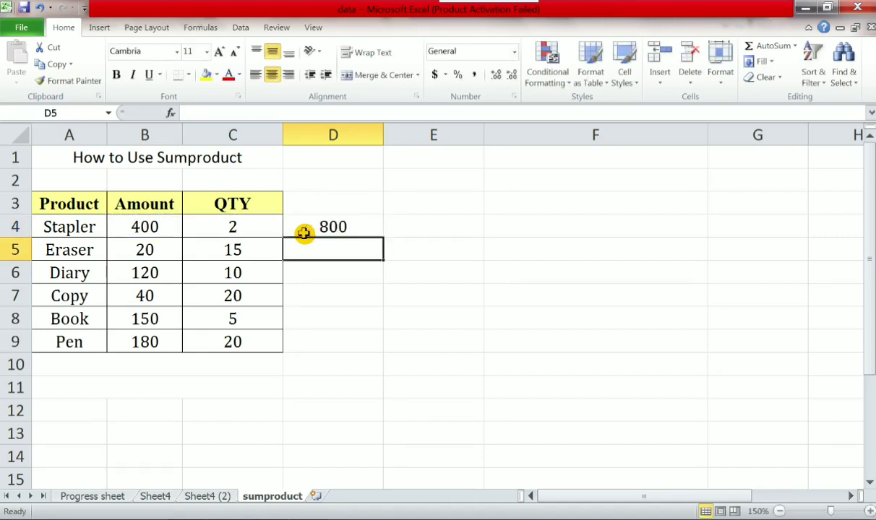
- Copy the multiplication formula from D4 into D5:D9 for the remaining products
click(304, 232)
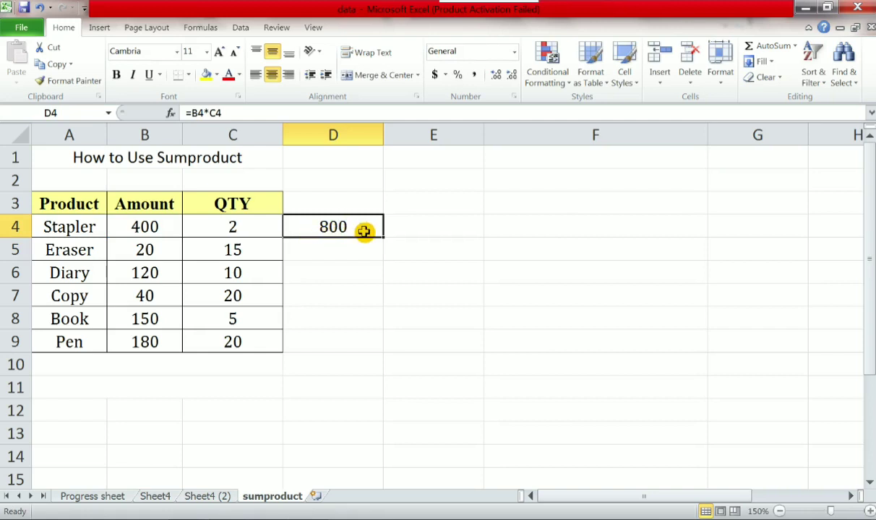
key(ctrl+c)
drag(350, 256, 337, 346)
key(ctrl+v)
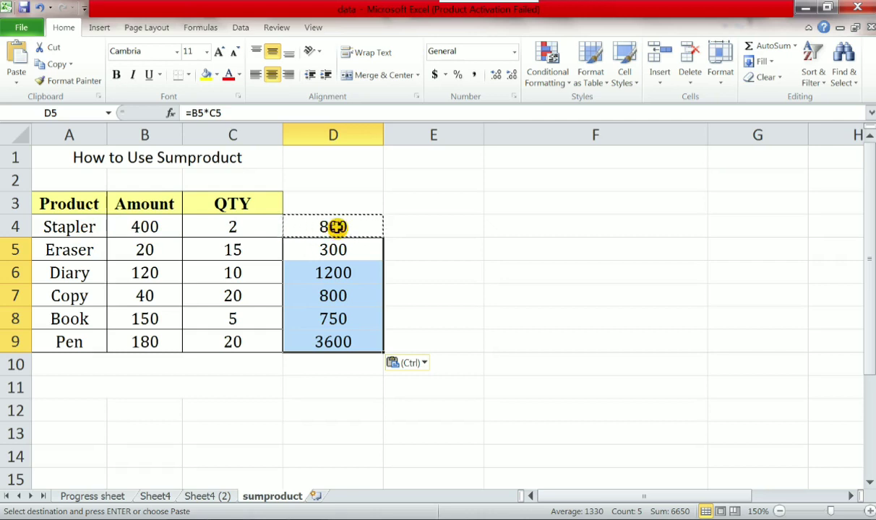
- Enter the label "Total" in the merged cell A10 beneath the product table
click(85, 367)
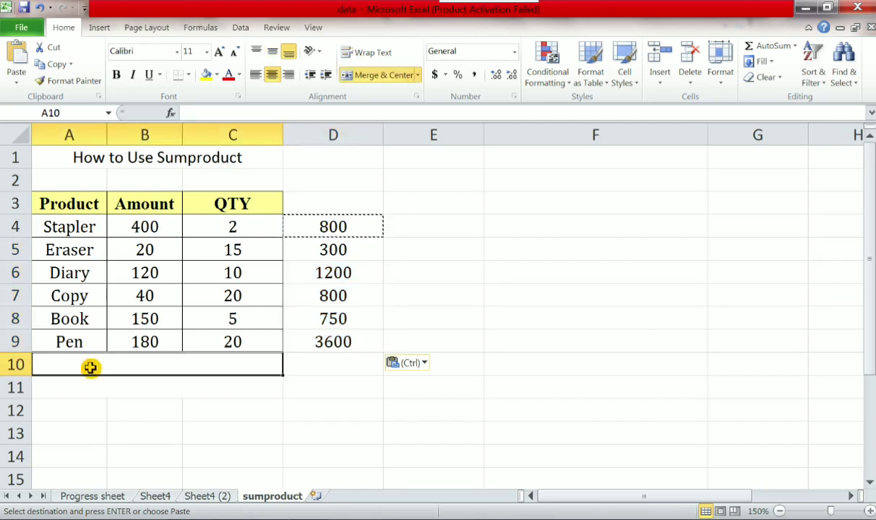
text(T)
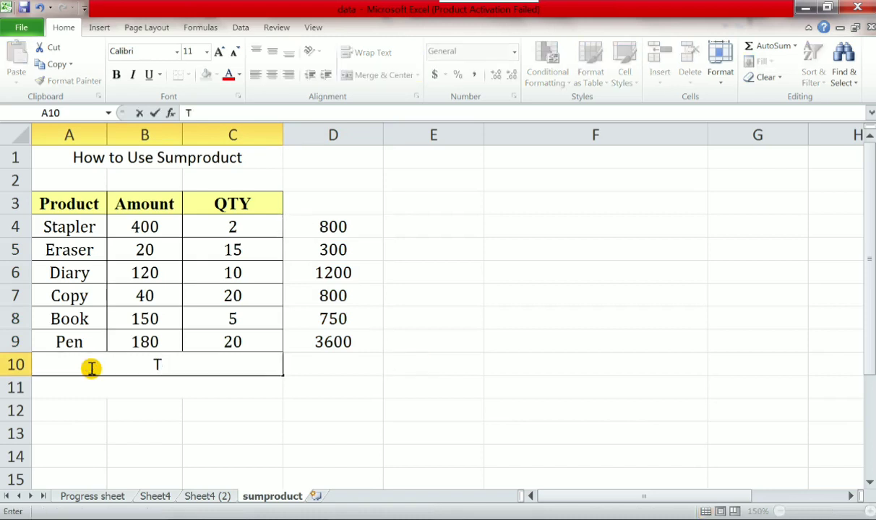
text(otal)
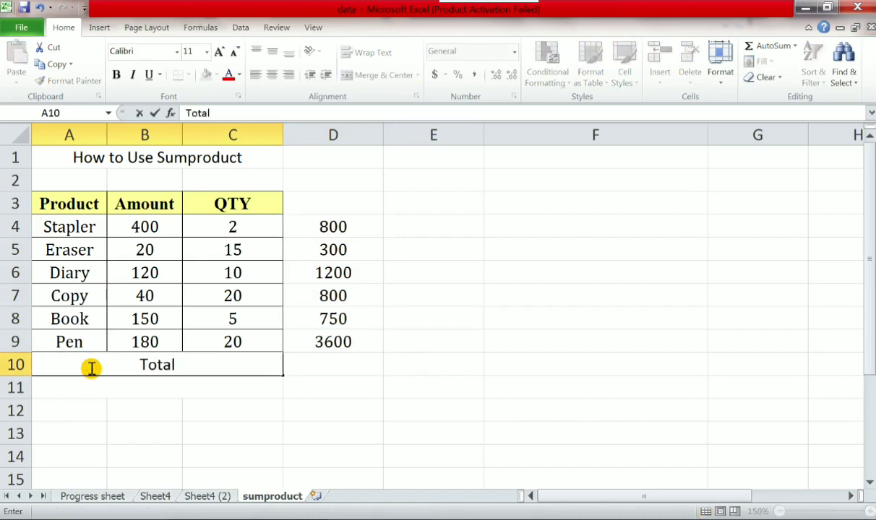
key(Tab)
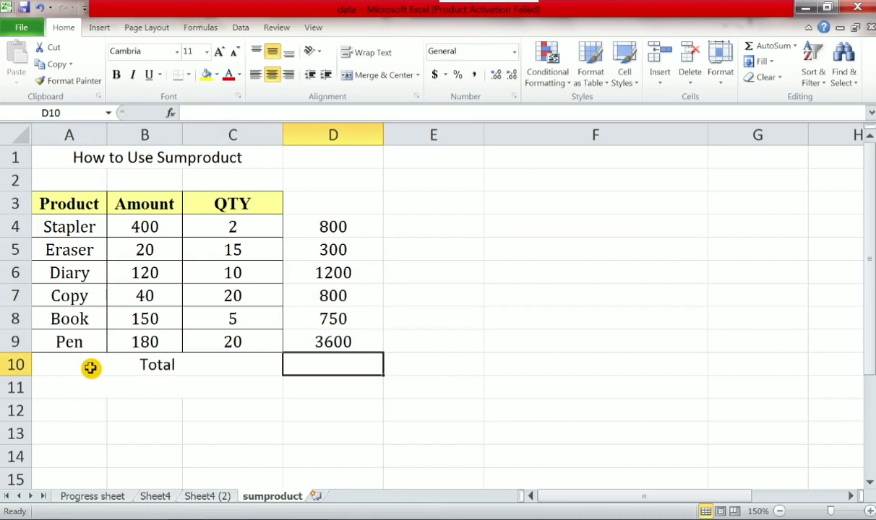
- Enter the formula =sum(D4:D9) in D10 to total the product values
text(=)
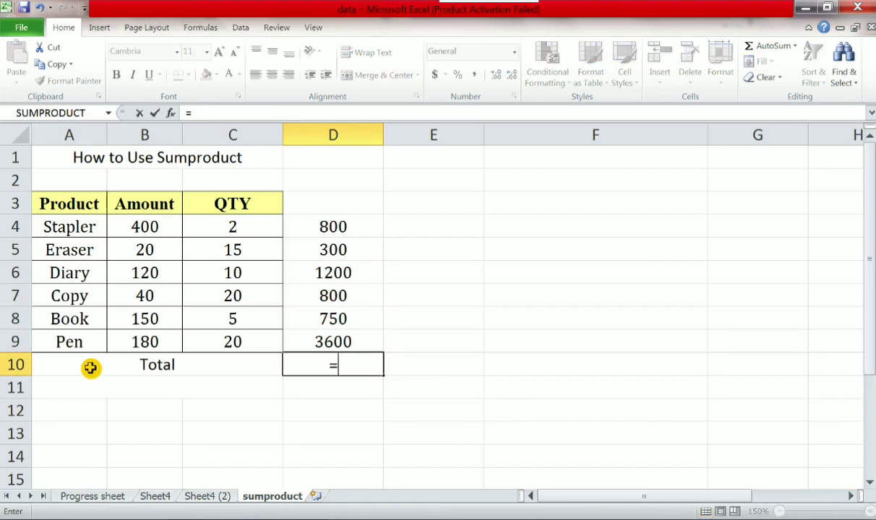
text(sum)
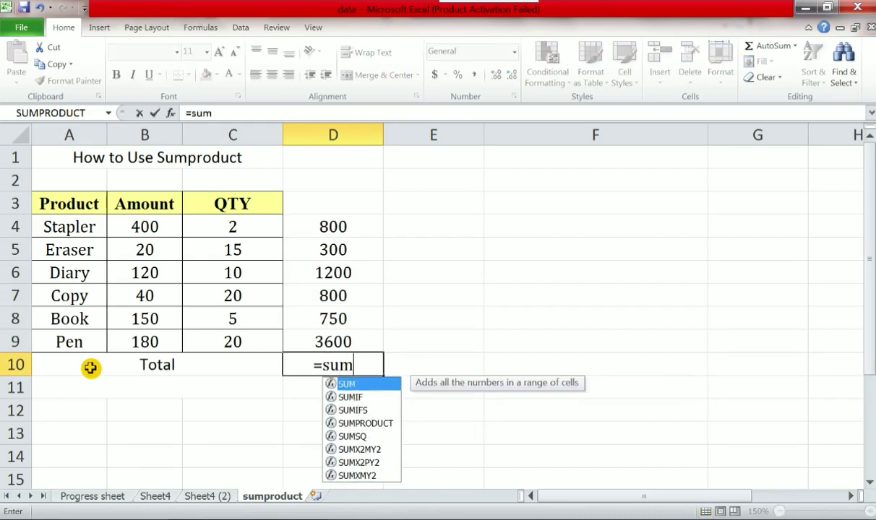
text(()
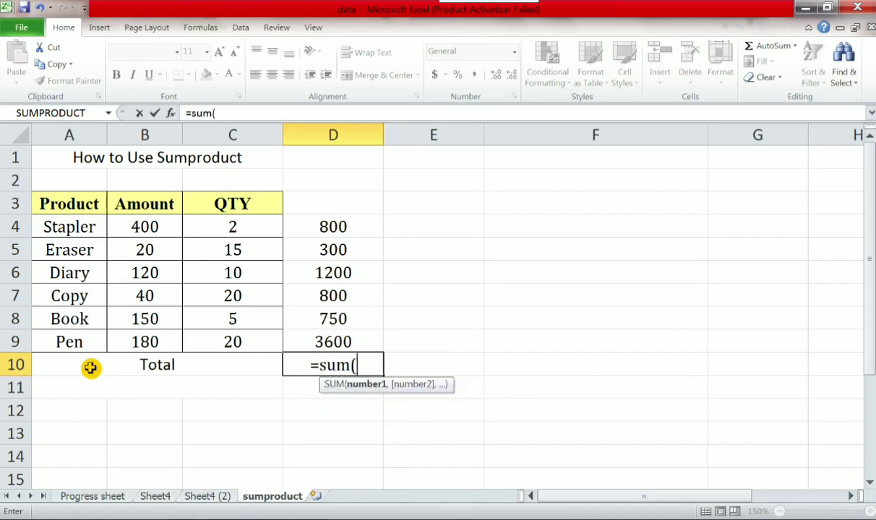
click(333, 226)
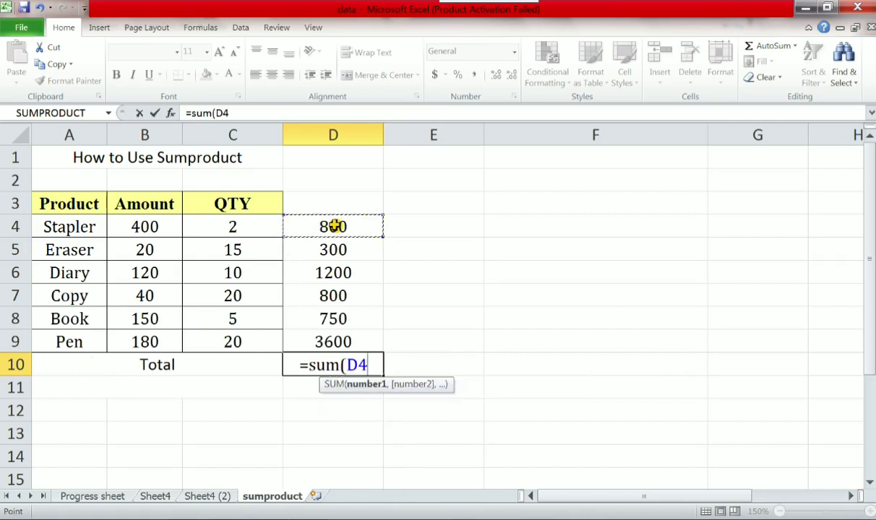
text(:D)
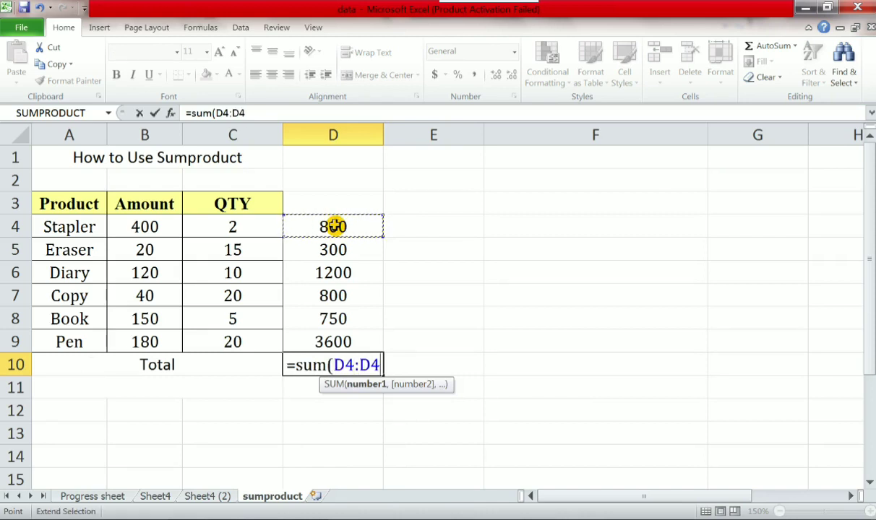
key(BackSpace)
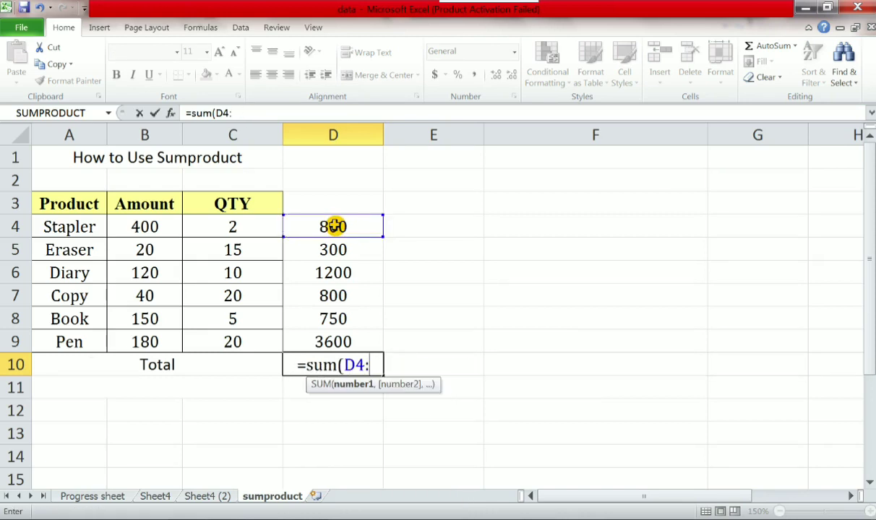
click(353, 337)
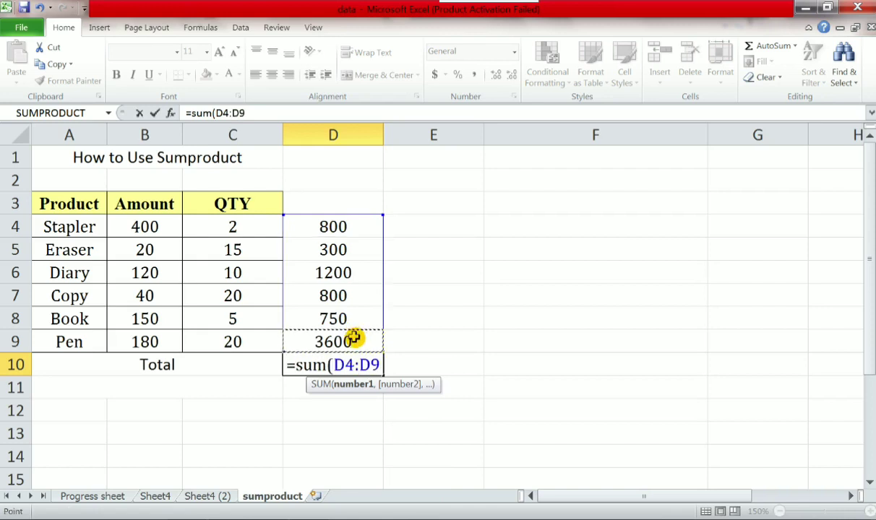
text())
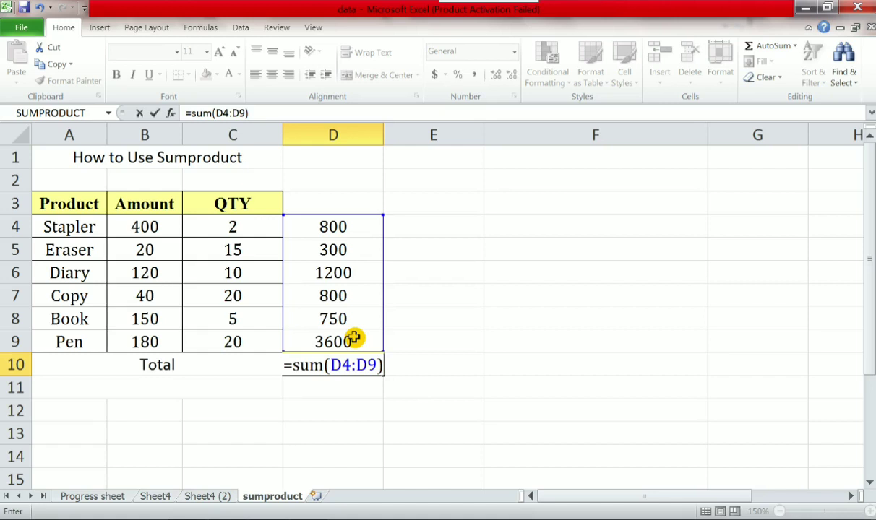
key(Return)
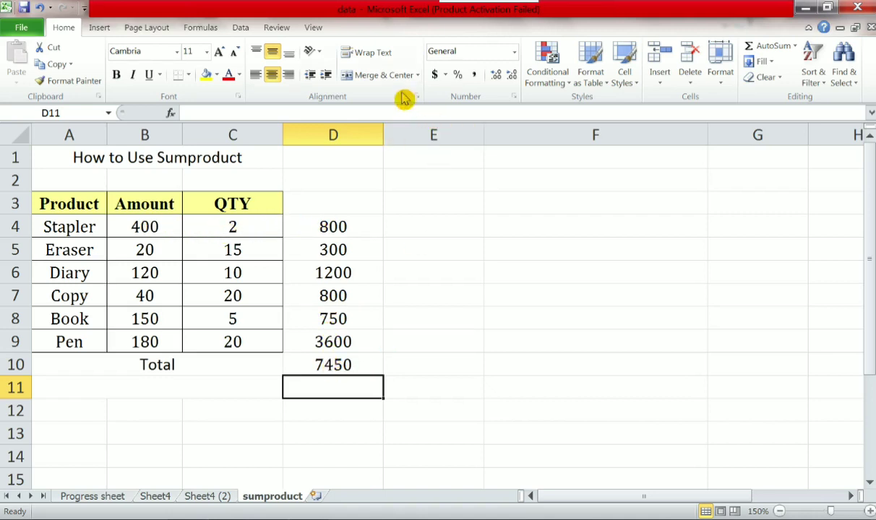
- Enter the label "Sumproduct" in the merged cell A11 beneath the Total row
click(188, 389)
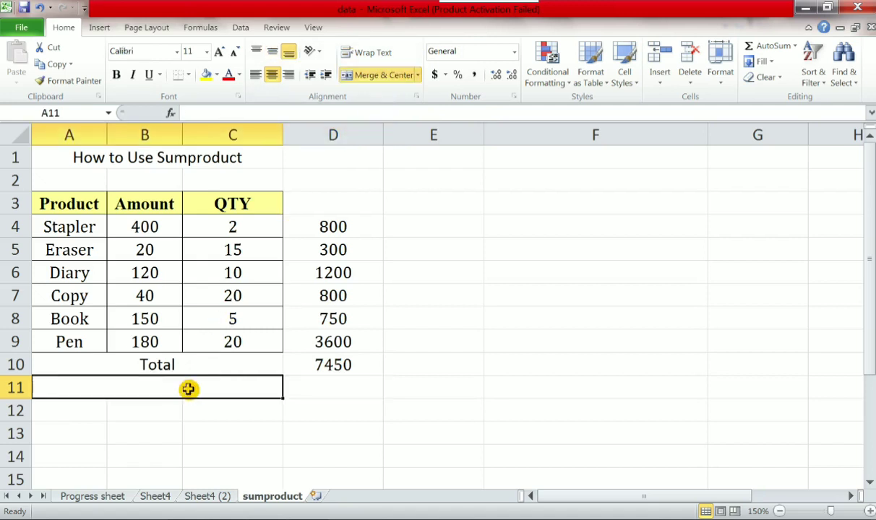
text(Sum)
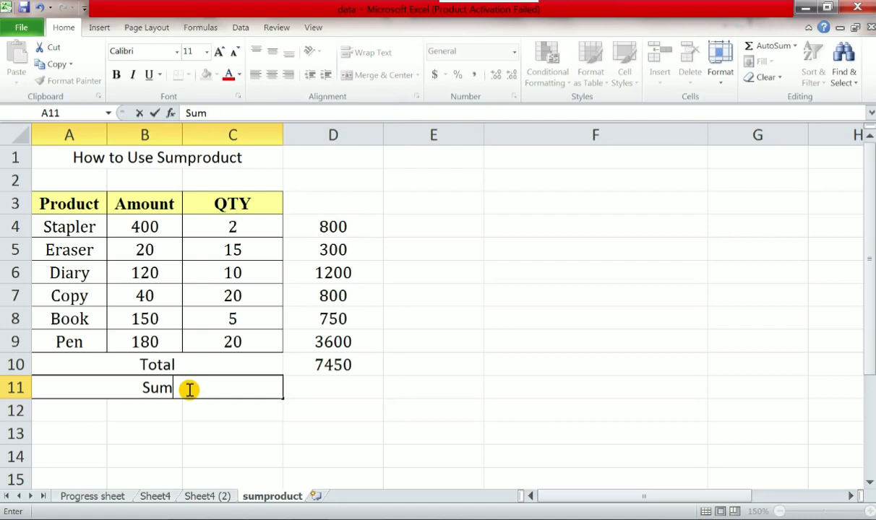
text(produ)
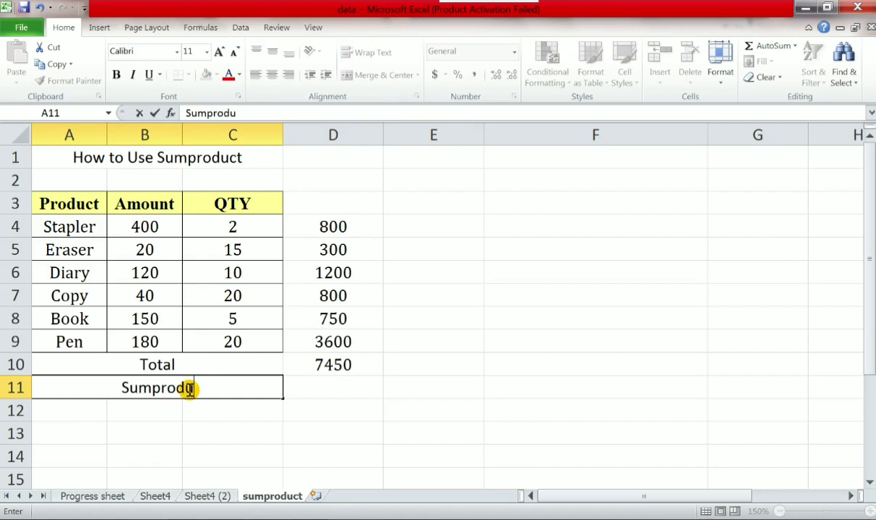
text(ct)
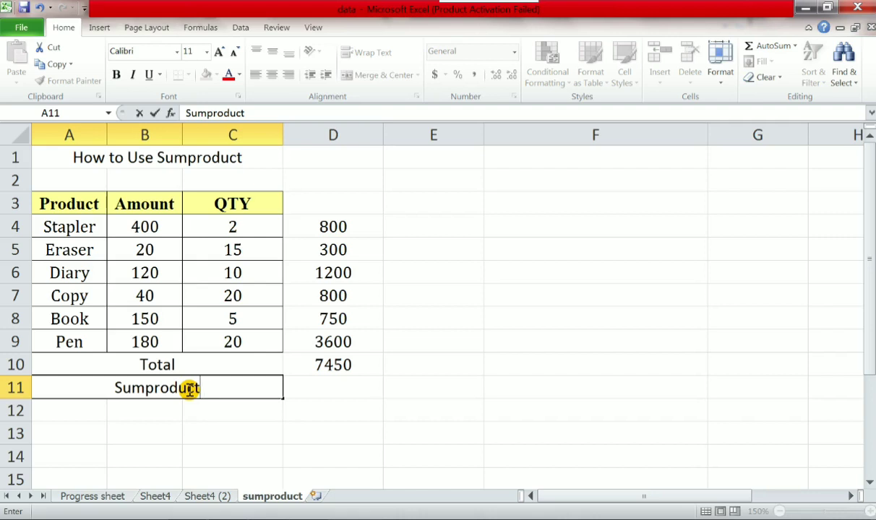
key(Return)
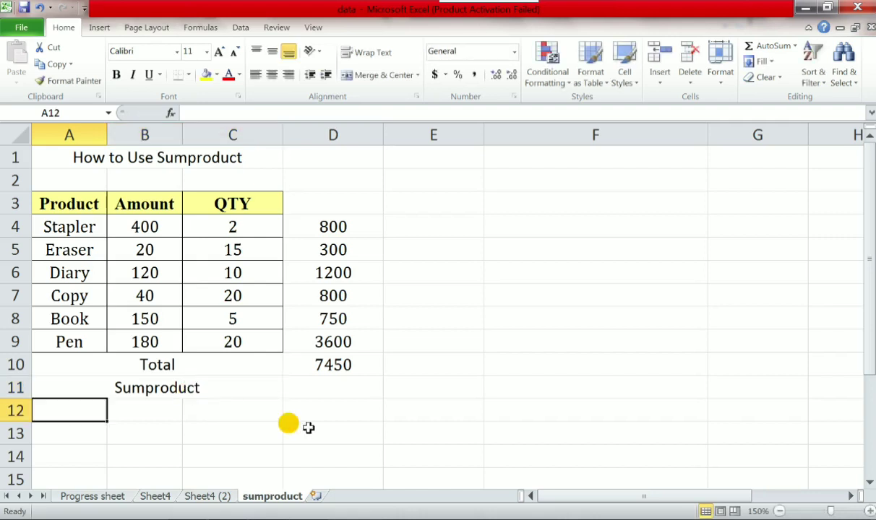
- Change the label in the merged cell A11 to "Total with Sumproduct"
click(100, 383)
double_click(102, 383)
text(Tota)
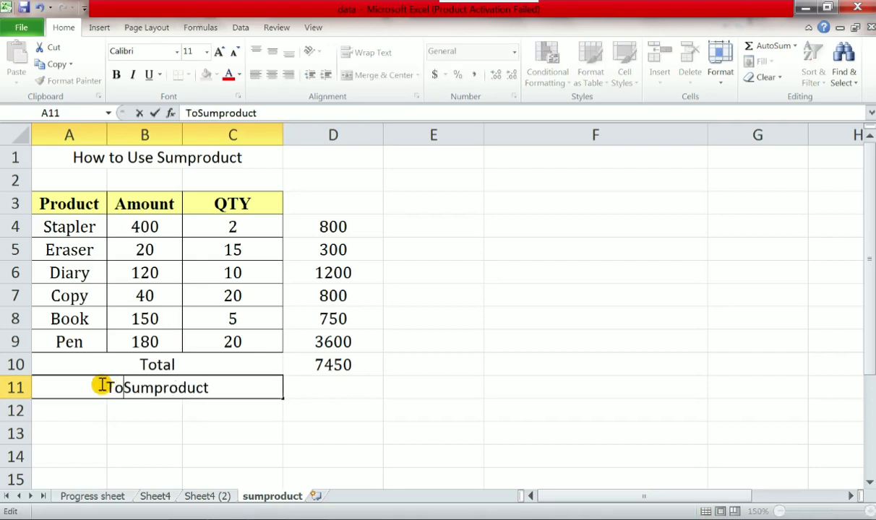
text(l wi)
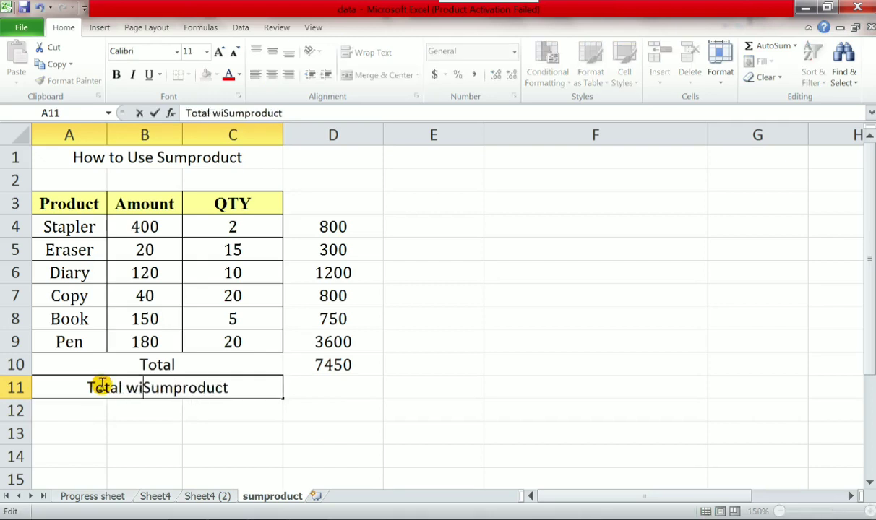
text(he)
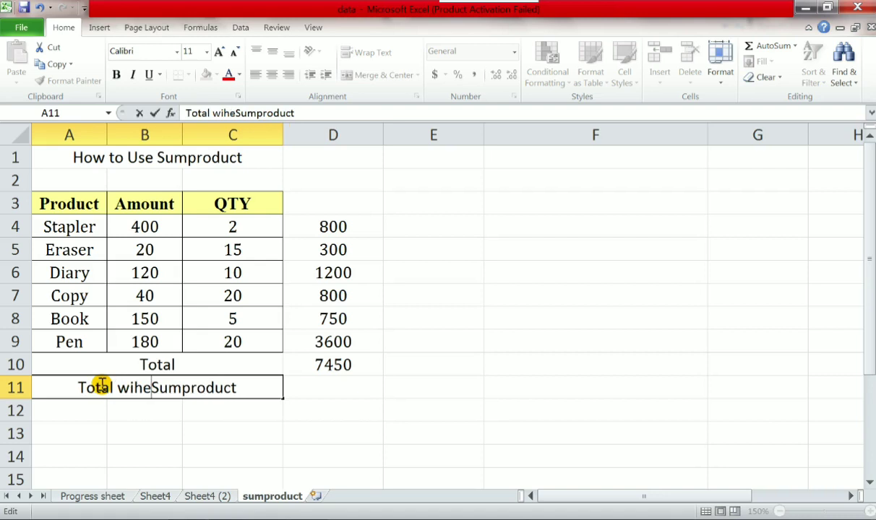
key(BackSpace)
key(BackSpace)
text(th)
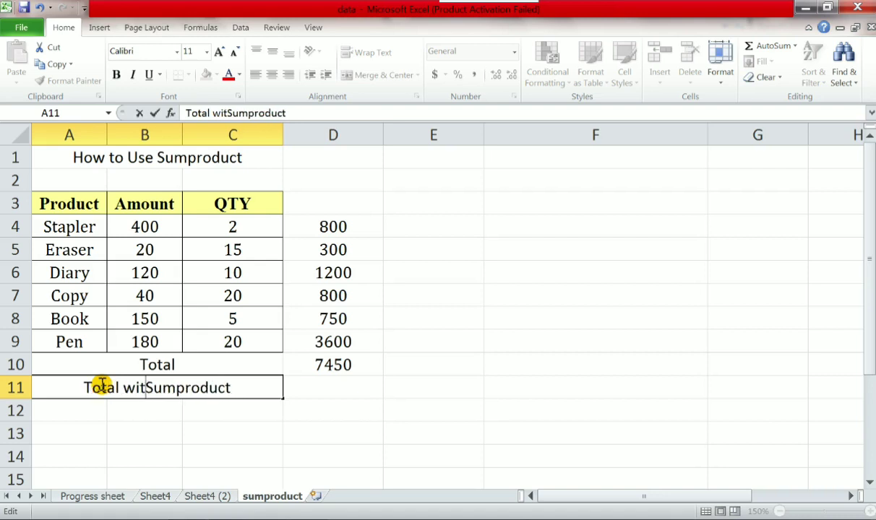
key(Return)
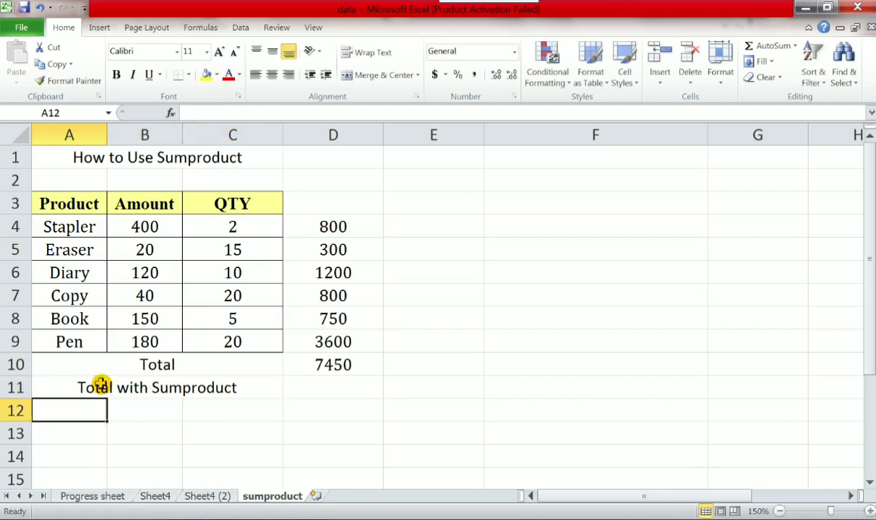
- Enter the formula =SUMPRODUCT(B4:B9,C4:C9) in D11 to total the Amount and QTY products
click(330, 390)
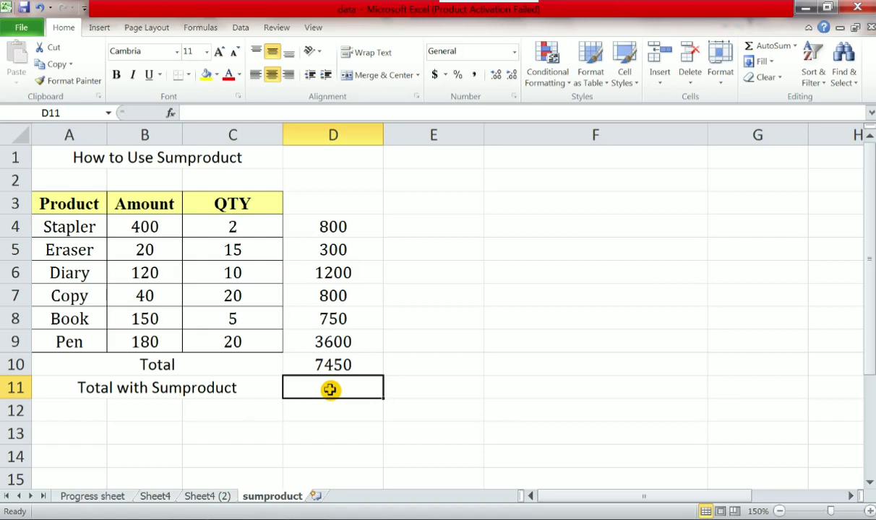
text(=)
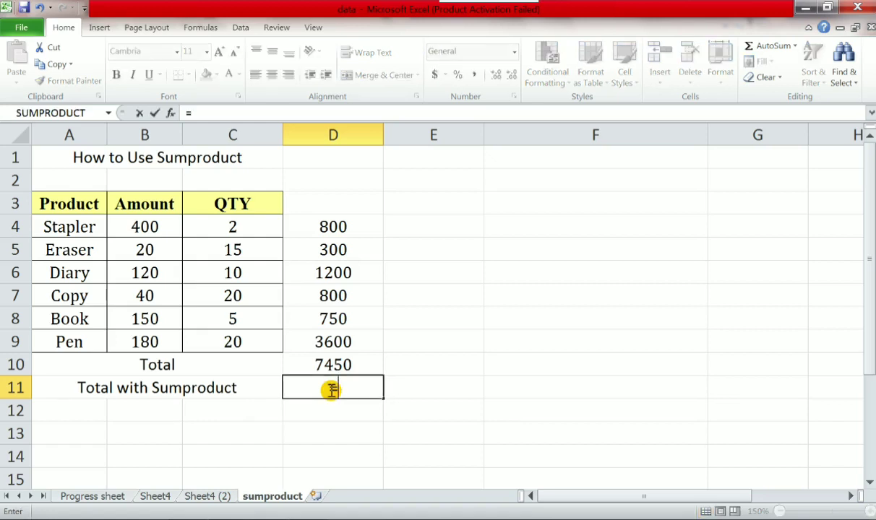
text(sum)
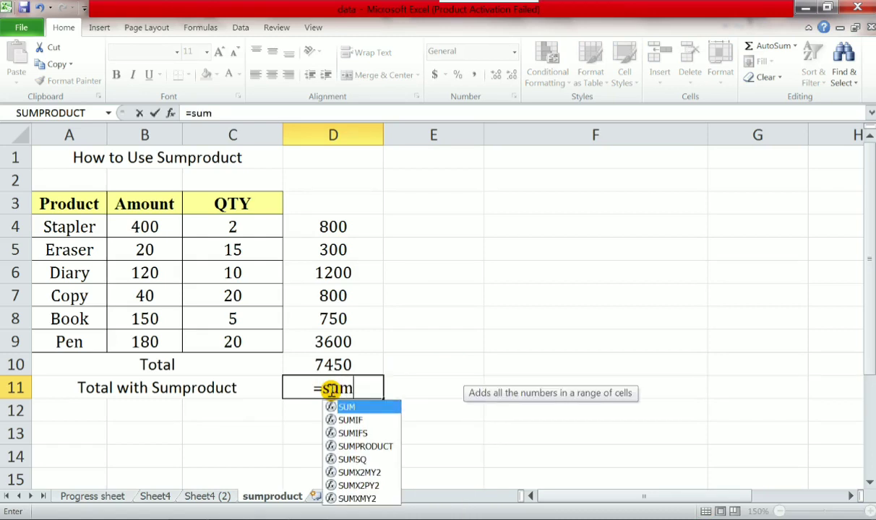
text(prod)
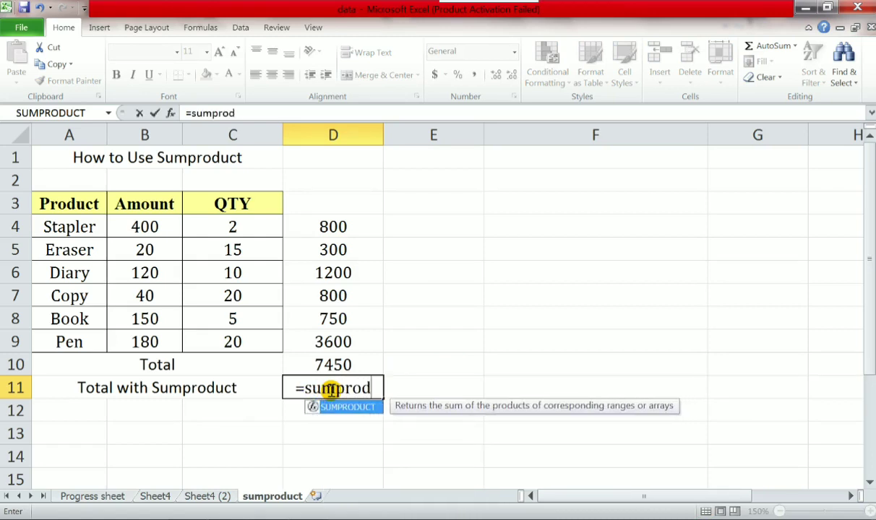
text(uct)
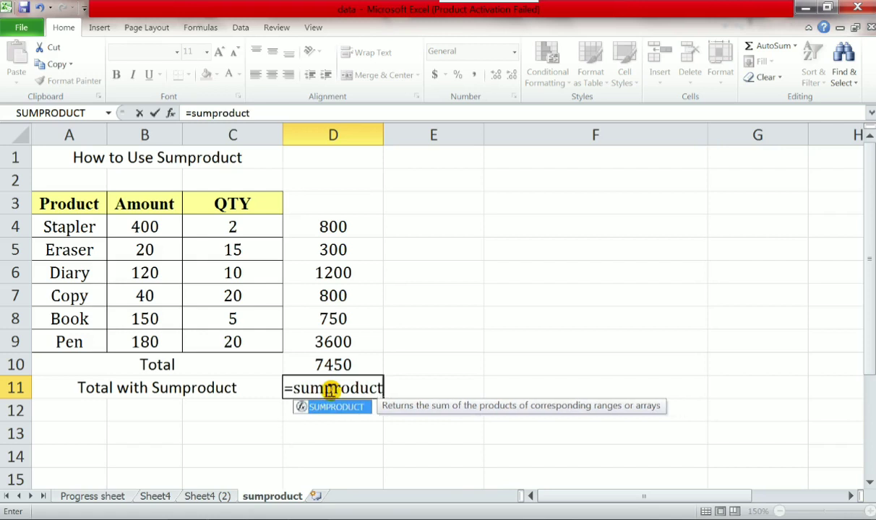
double_click(338, 407)
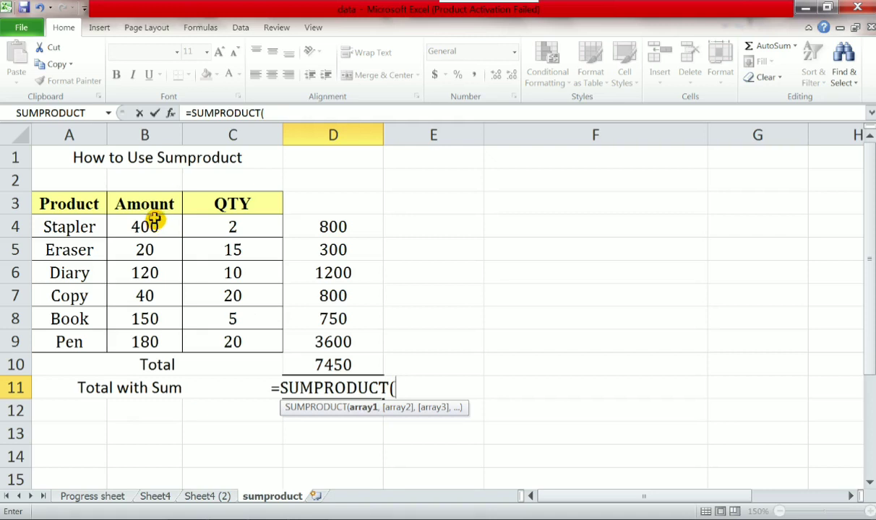
drag(154, 220, 155, 342)
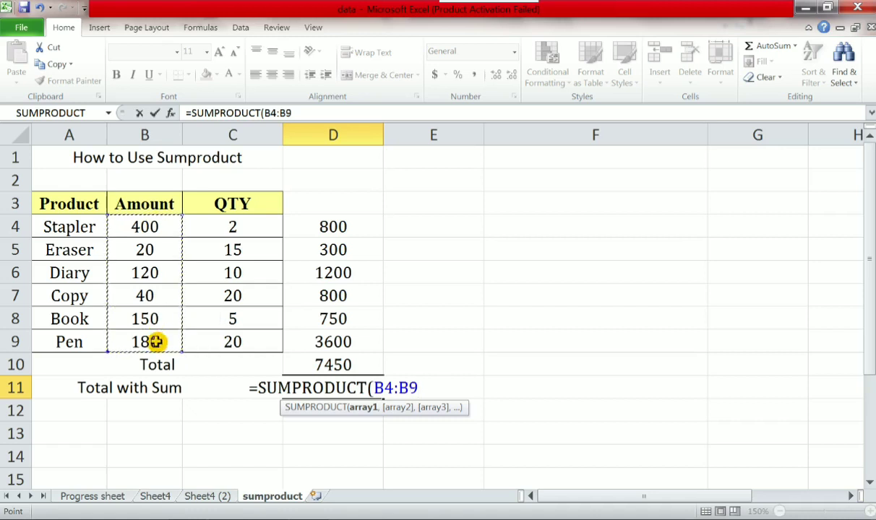
text(,)
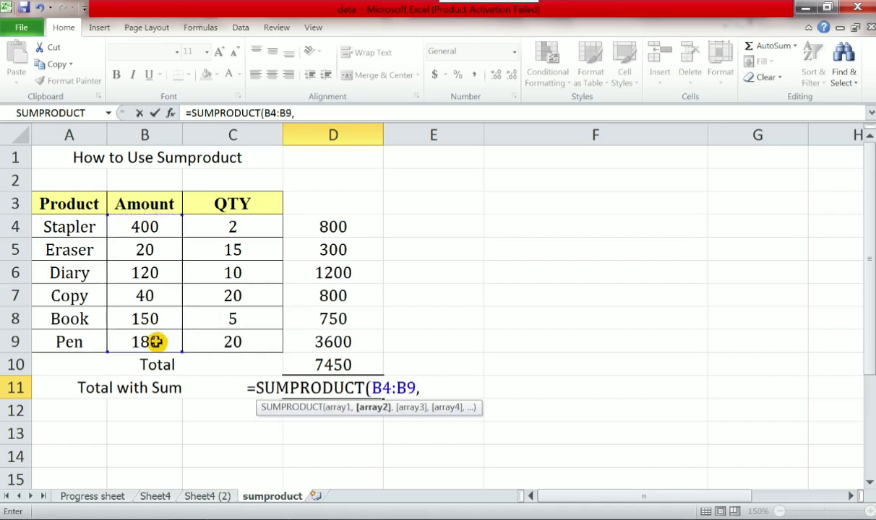
click(245, 225)
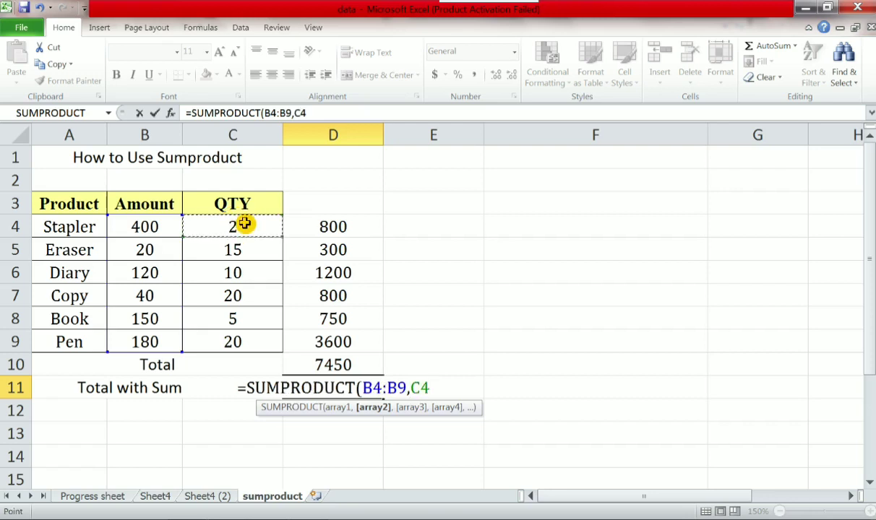
drag(244, 225, 228, 341)
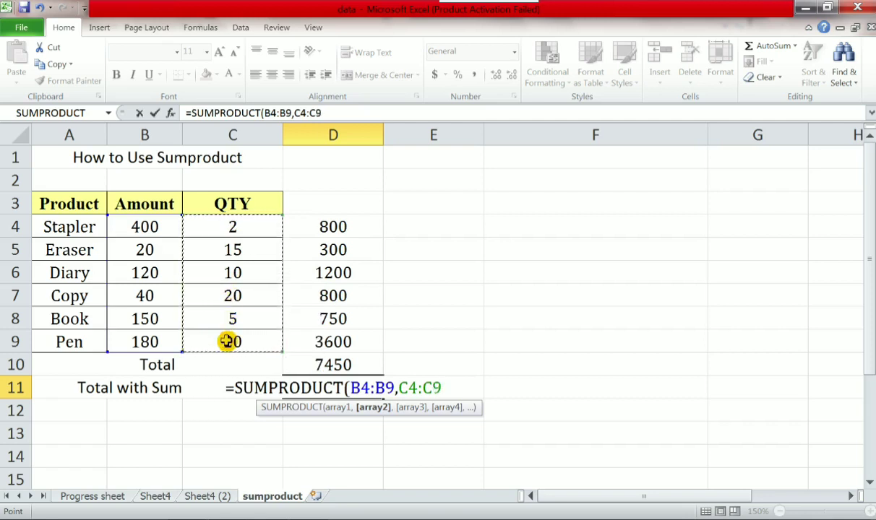
text())
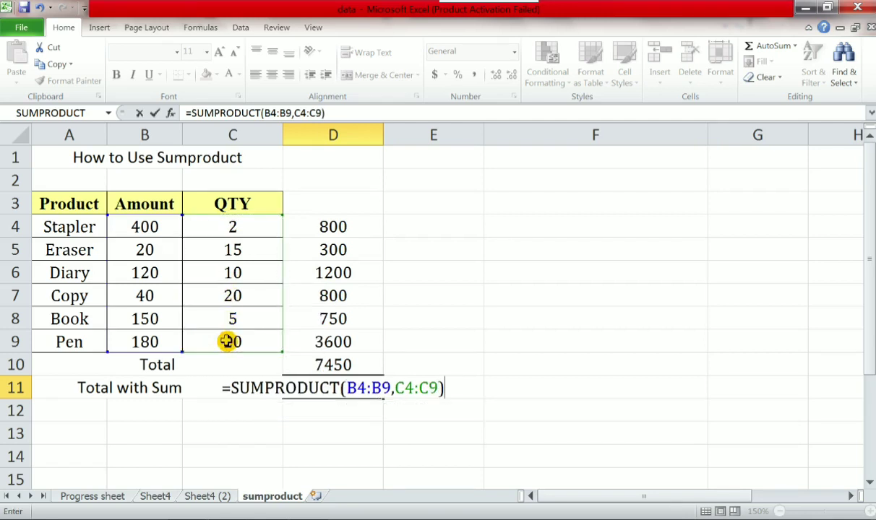
key(Return)
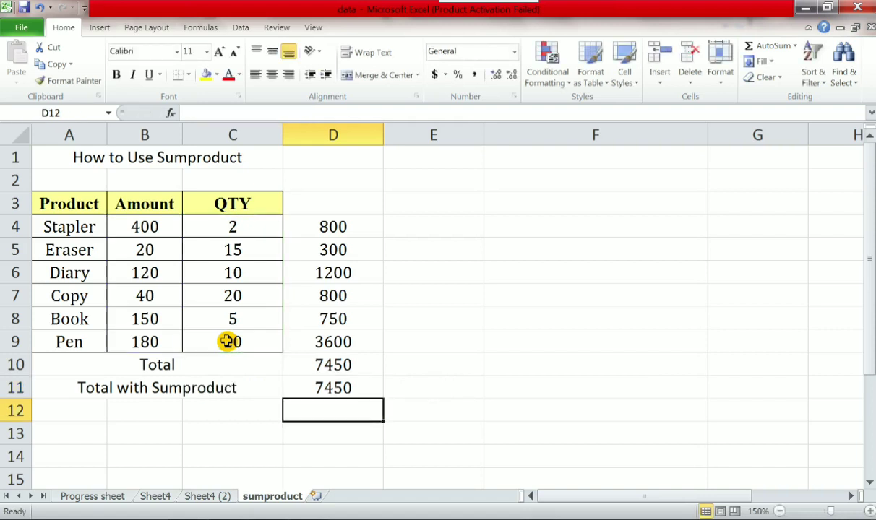
- Compare the totals and formulas in D10 and D11, examining the ranges referenced by the SUMPRODUCT formula
click(344, 388)
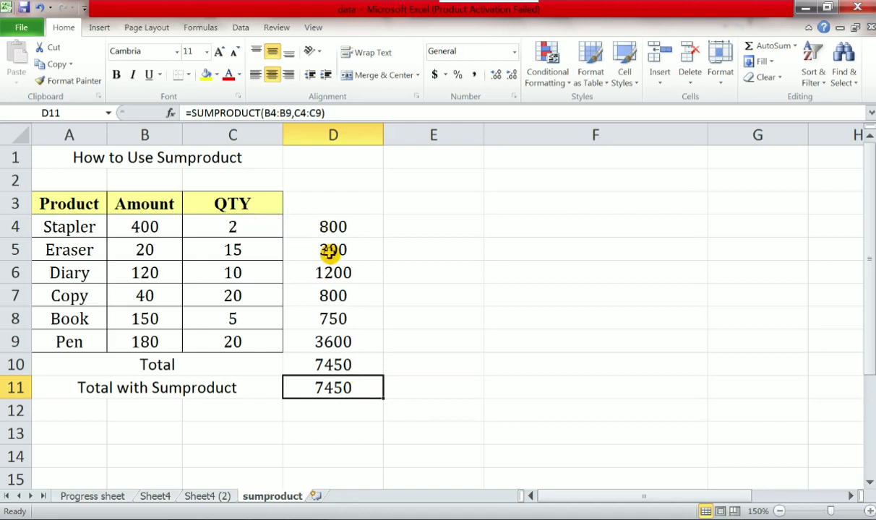
click(338, 361)
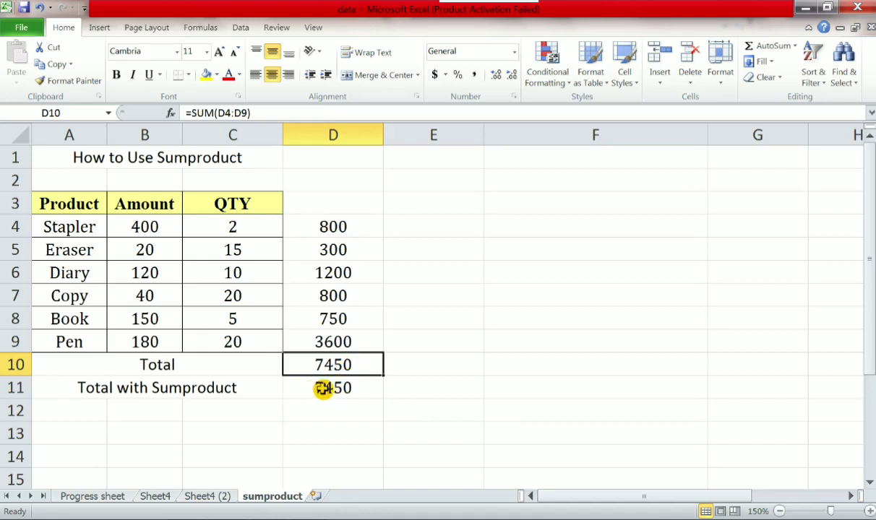
click(323, 388)
double_click(322, 388)
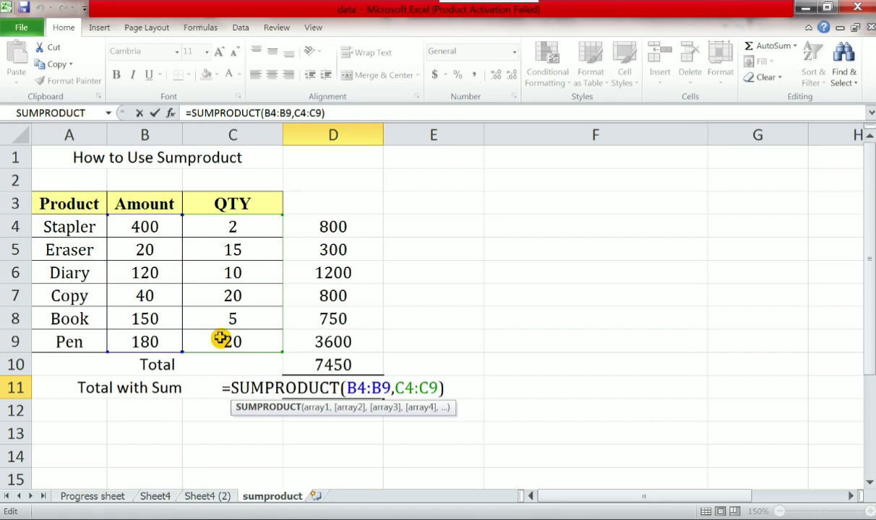
key(Return)
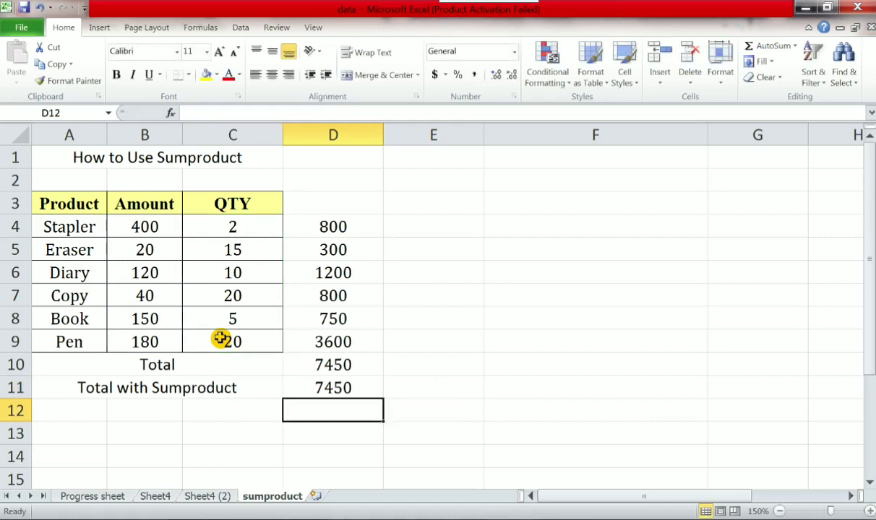